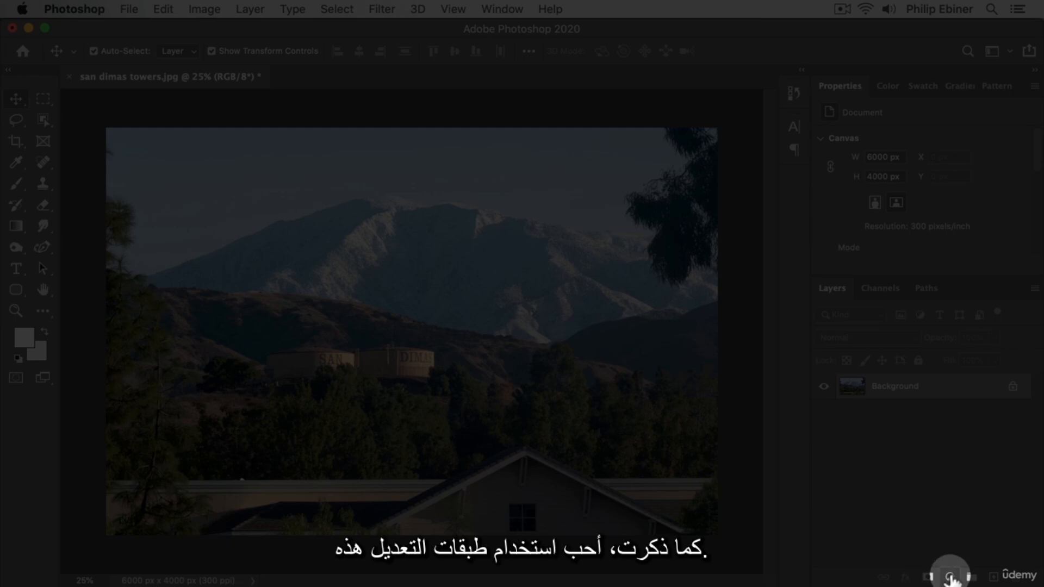
click(950, 577)
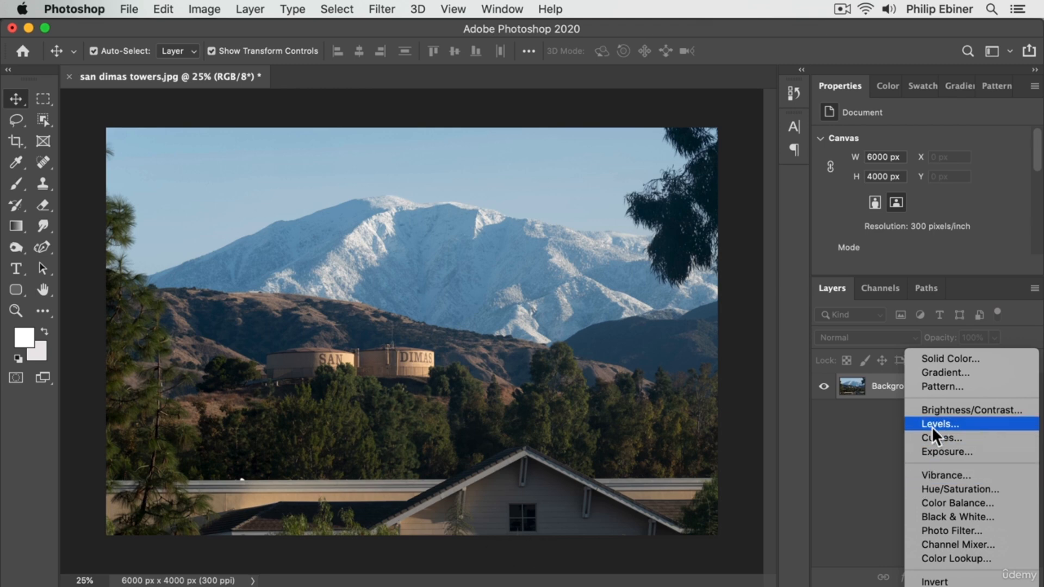
click(946, 454)
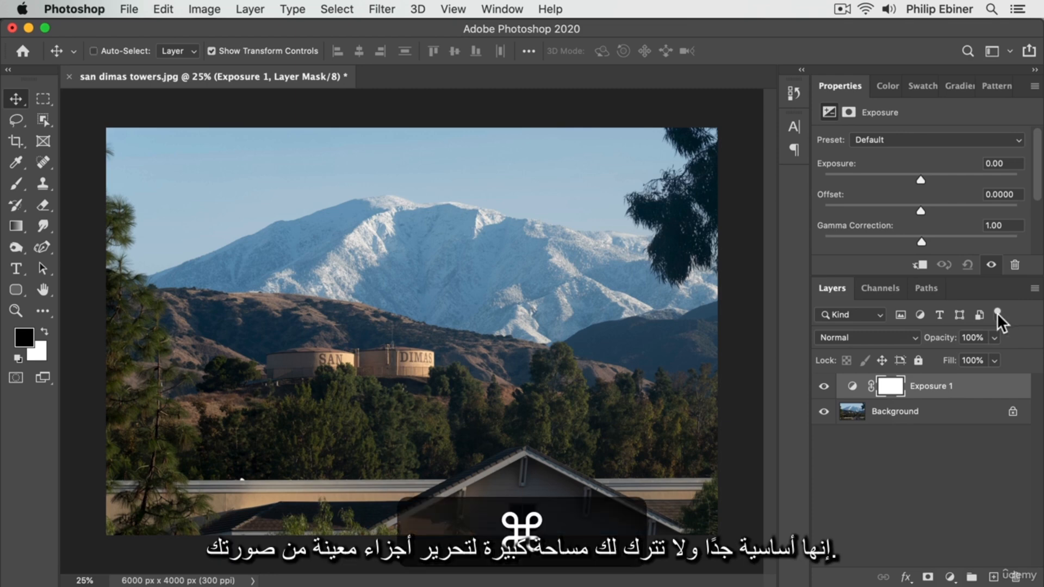
key(super+z)
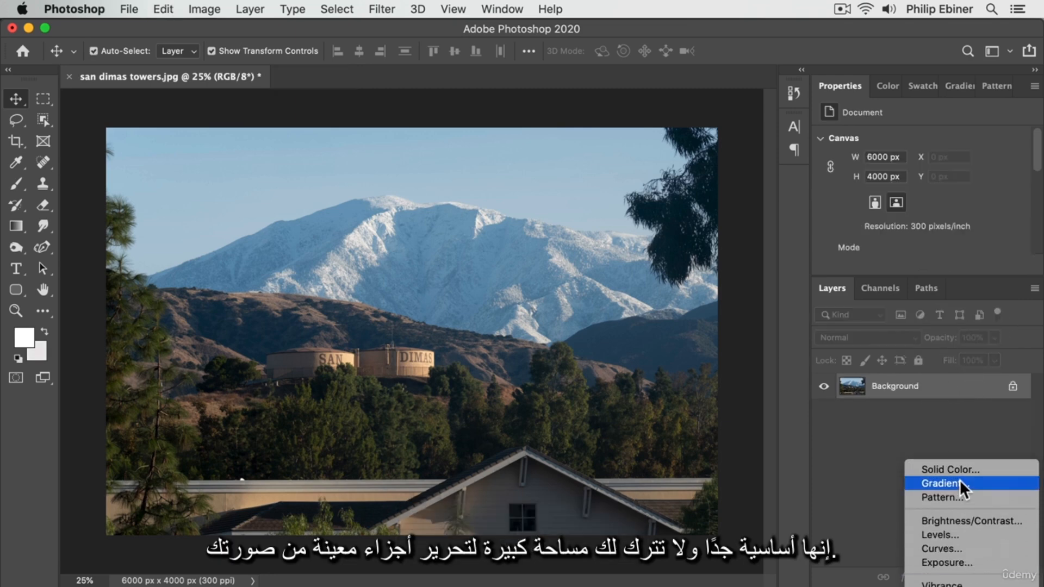
Add a Levels adjustment layer above the Background and enlarge its properties area to show all the sliders
click(943, 535)
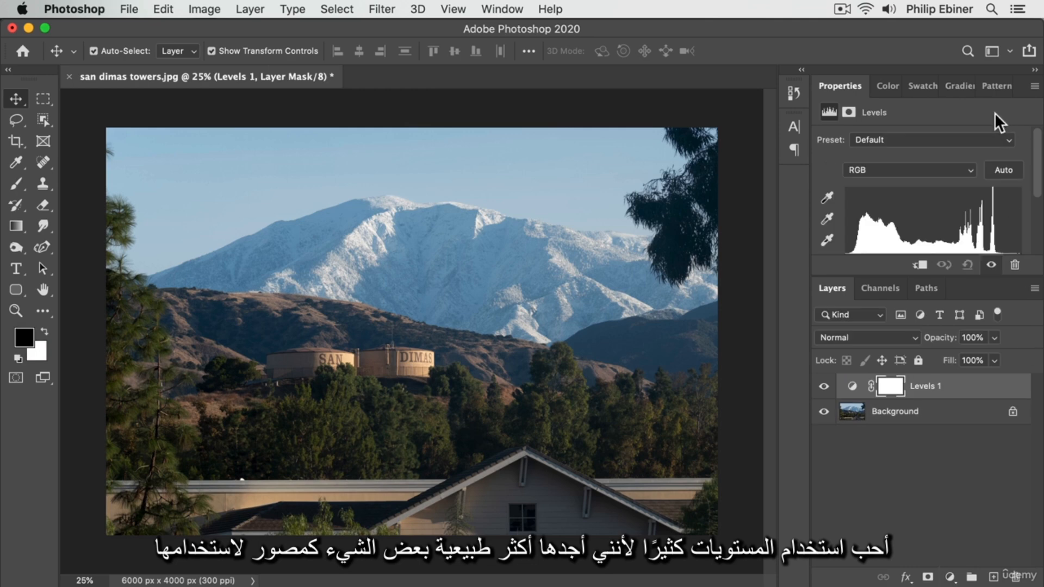
drag(931, 280, 883, 362)
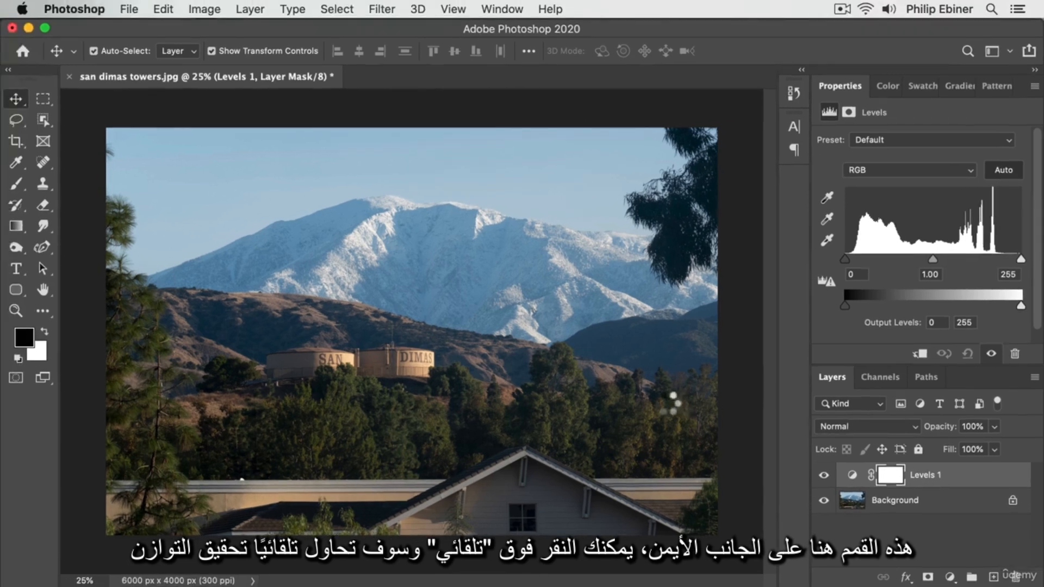
click(997, 126)
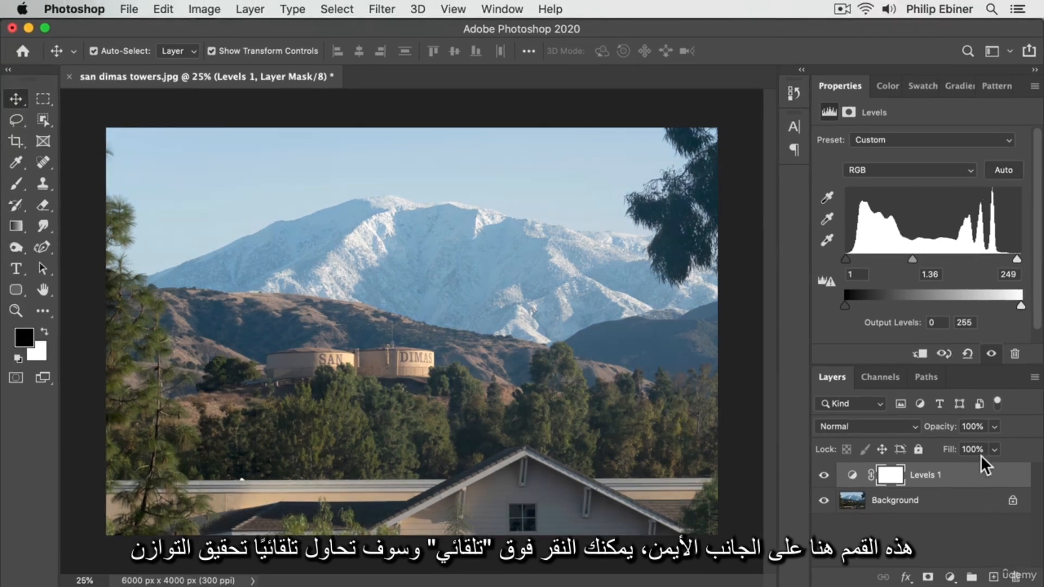
key(super+z)
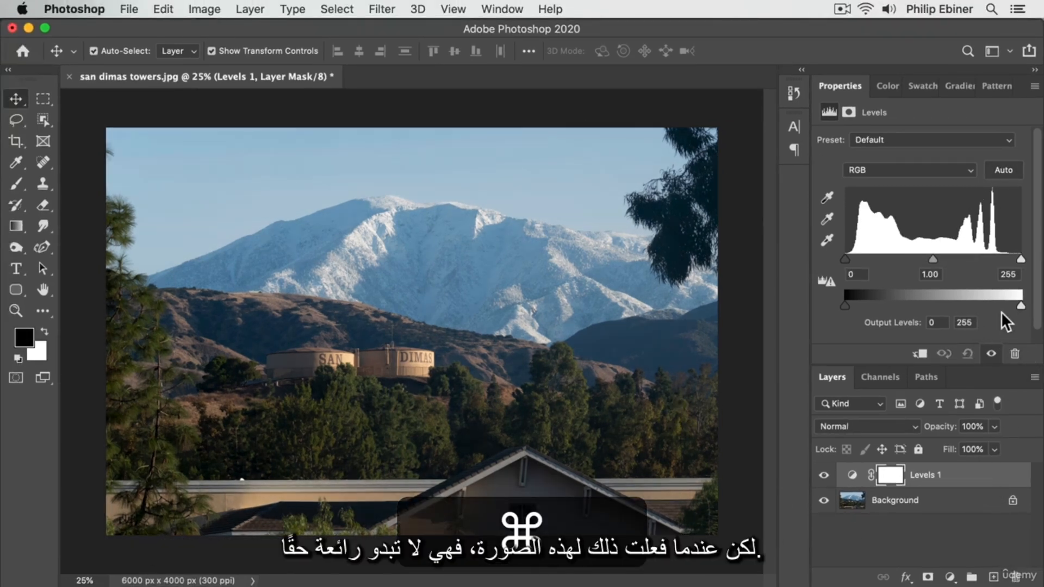
click(1001, 172)
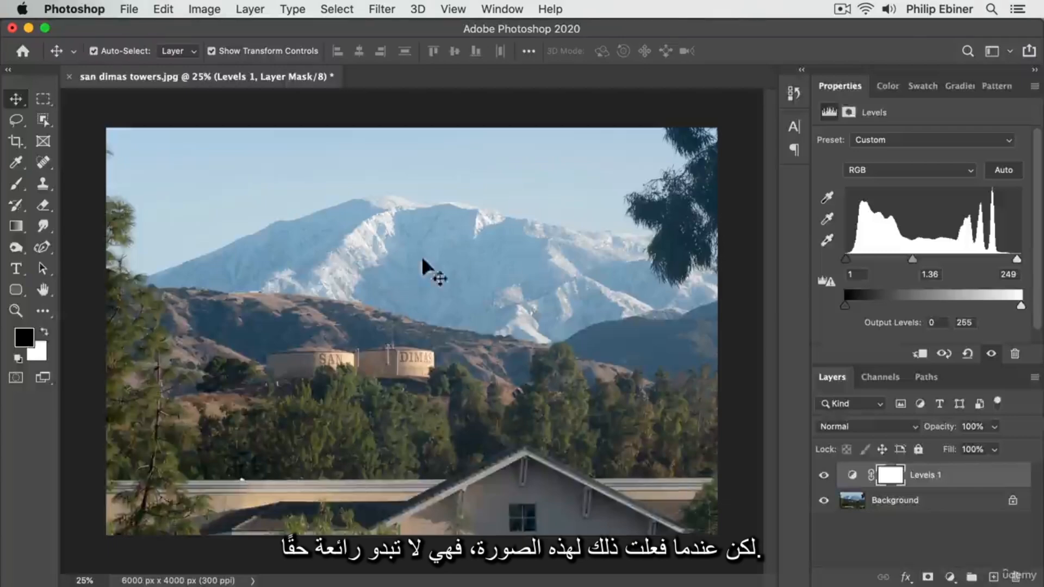
key(super+z)
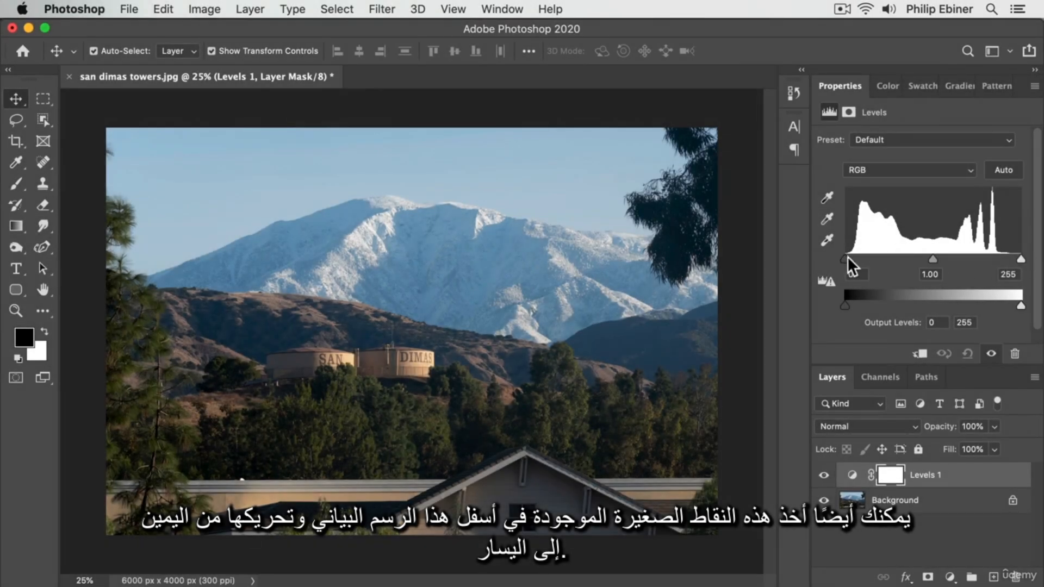
mouse_move(849, 259)
mouse_down()
mouse_move(860, 260)
mouse_move(827, 259)
mouse_move(901, 261)
mouse_move(815, 262)
mouse_move(873, 263)
mouse_move(837, 259)
mouse_move(857, 261)
mouse_up()
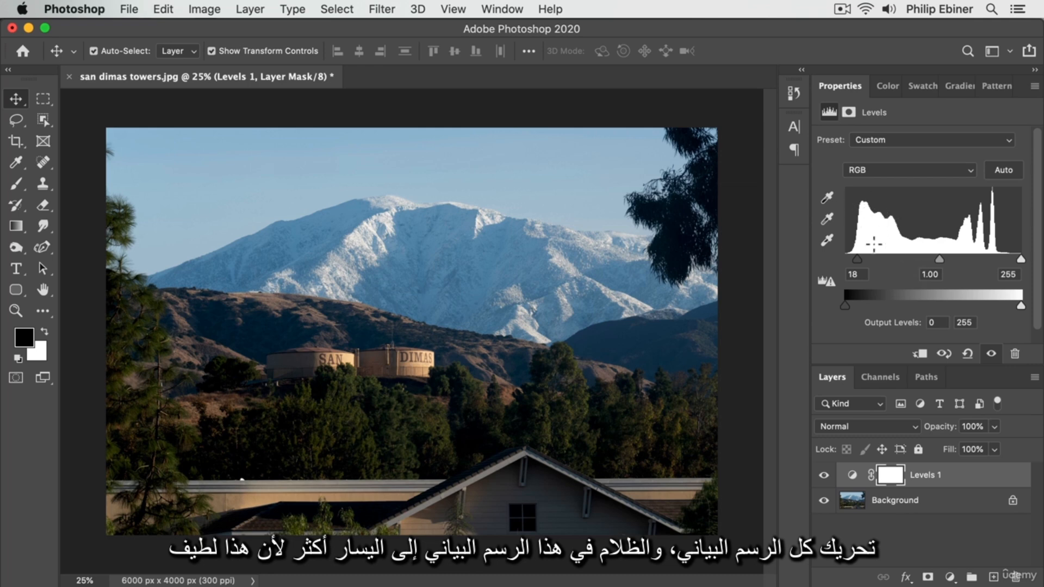
drag(859, 257, 844, 263)
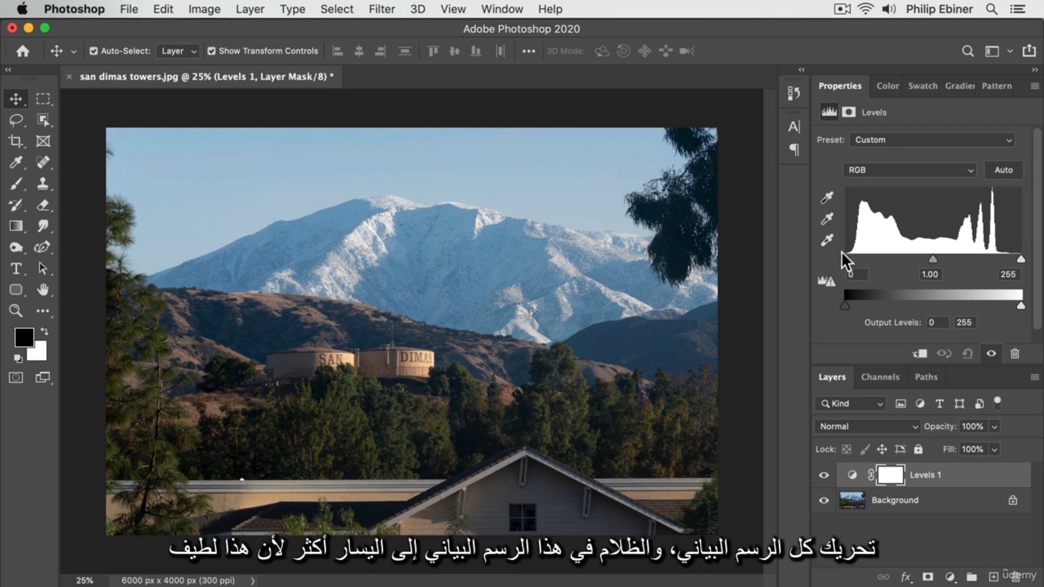
mouse_move(844, 260)
mouse_down()
mouse_move(864, 257)
mouse_move(830, 251)
mouse_up()
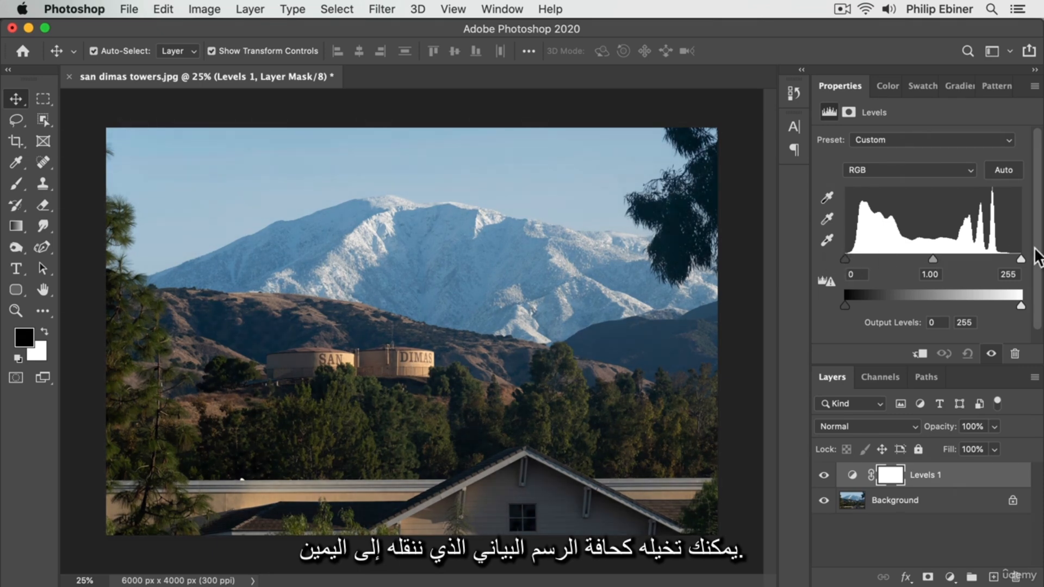
drag(1018, 259, 1042, 266)
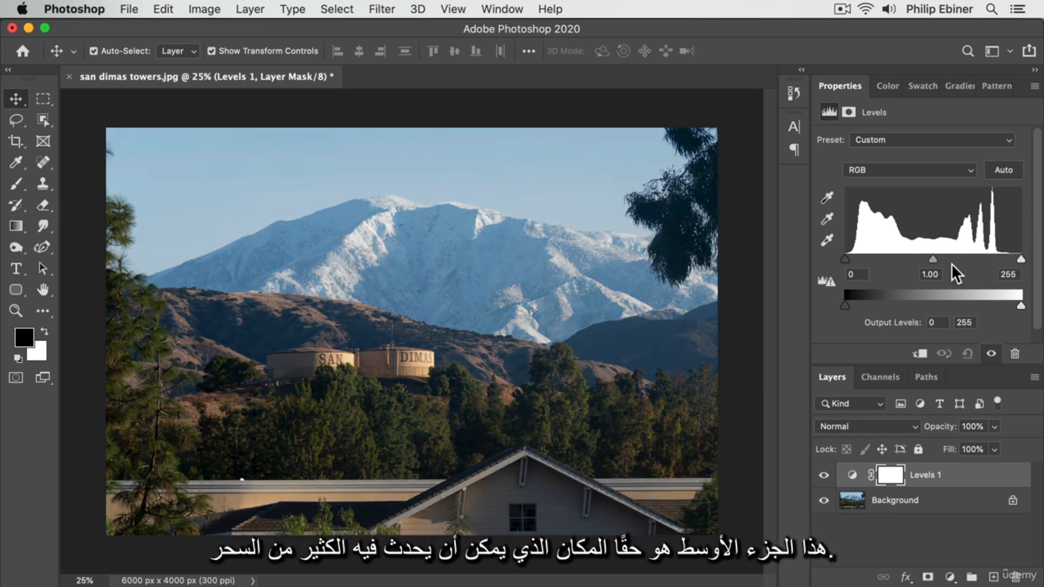
Set the Levels shadow input to 20 and the midtone input to 1.10, leaving the highlight input at 255
mouse_move(936, 257)
mouse_down()
mouse_move(926, 263)
mouse_move(946, 266)
mouse_move(928, 264)
mouse_move(925, 276)
mouse_move(944, 273)
mouse_move(909, 275)
mouse_move(996, 272)
mouse_move(900, 267)
mouse_move(974, 269)
mouse_move(919, 266)
mouse_move(925, 274)
mouse_up()
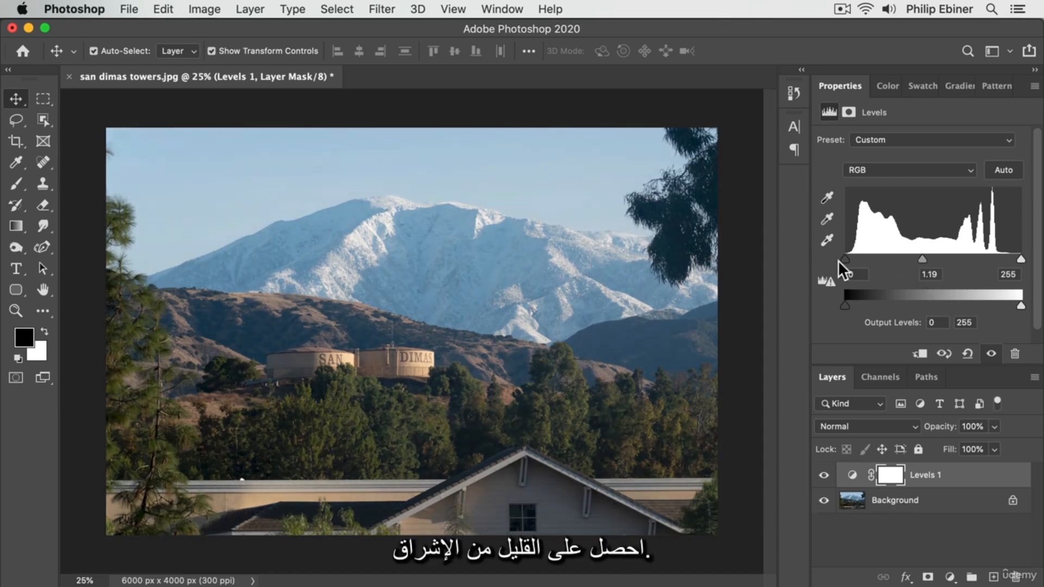
drag(845, 259, 859, 261)
drag(1021, 259, 1041, 280)
mouse_move(930, 259)
mouse_down()
mouse_move(929, 250)
mouse_move(936, 255)
mouse_up()
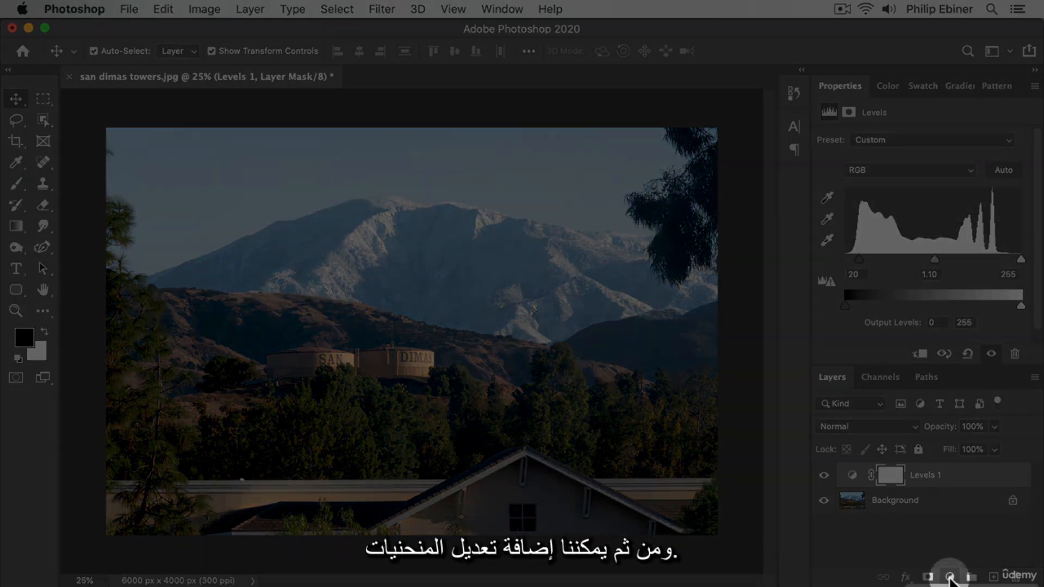
Add a Curves adjustment layer above the Levels layer
click(950, 578)
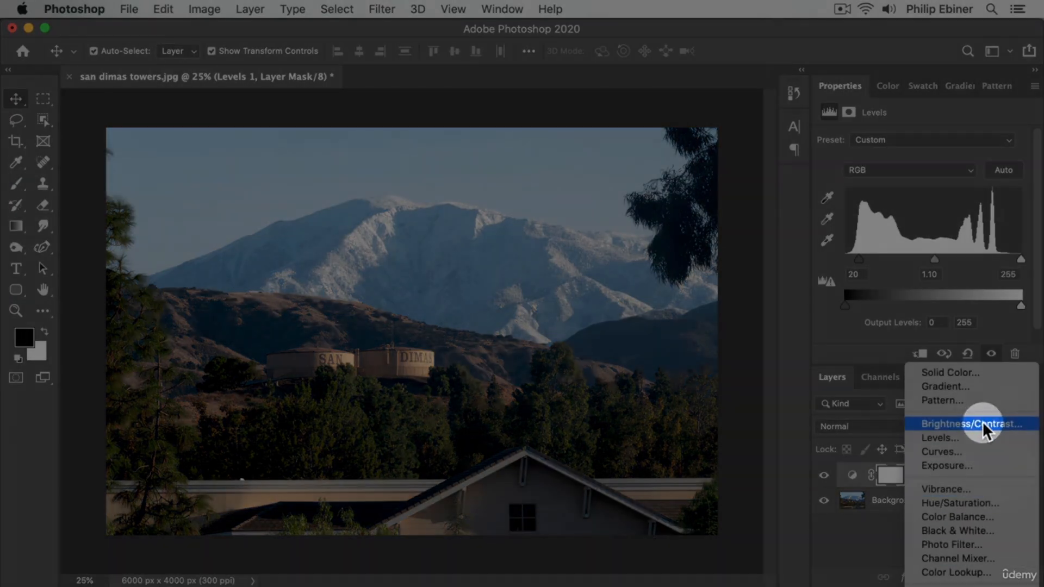
click(979, 452)
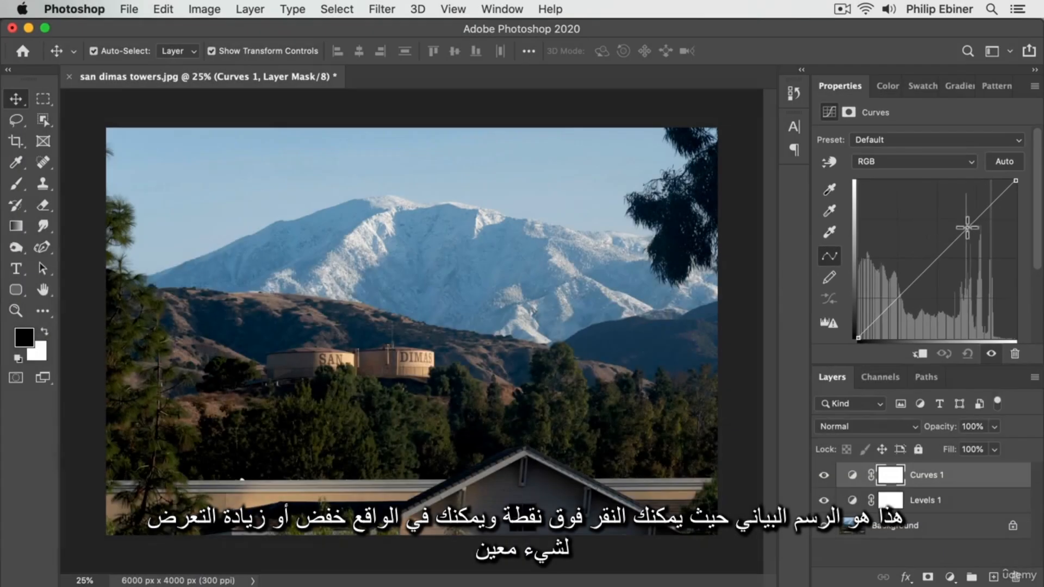
click(975, 224)
drag(974, 224, 1037, 234)
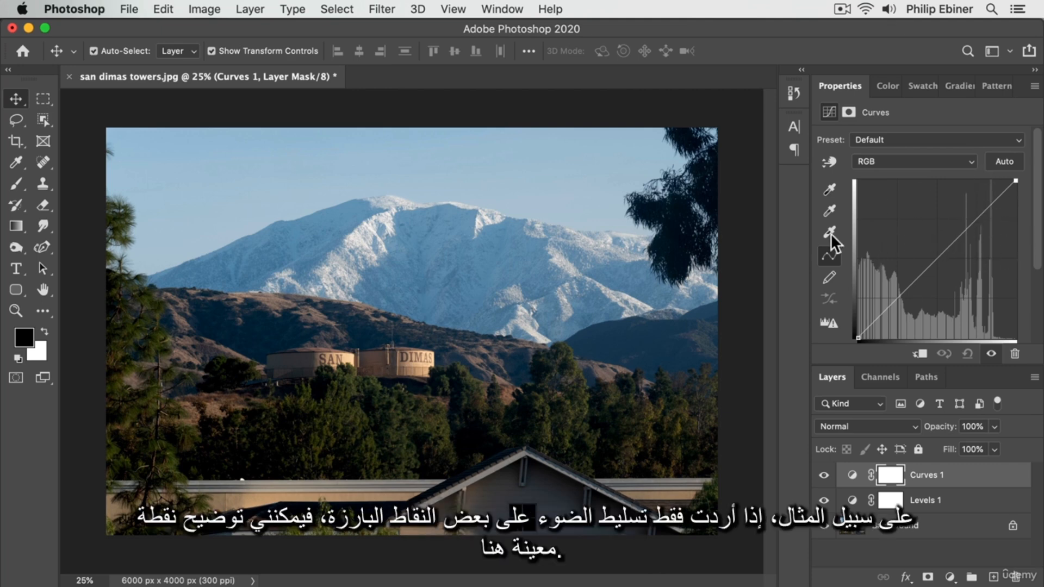
click(965, 228)
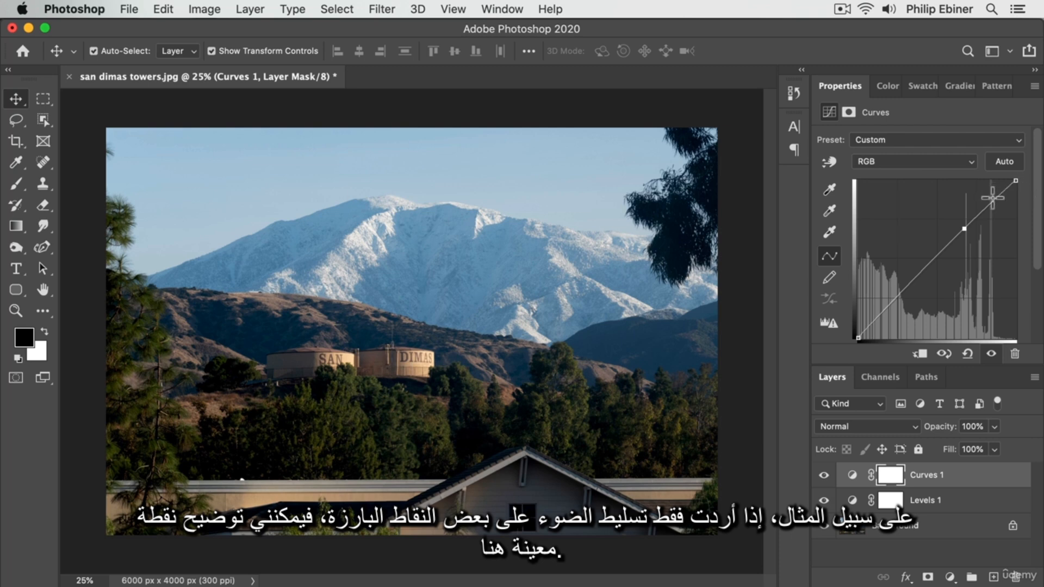
super+click(971, 224)
Add two points on the upper half of the RGB curve, lower them to darken the highlights, and compare with the Curves layer hidden
click(959, 237)
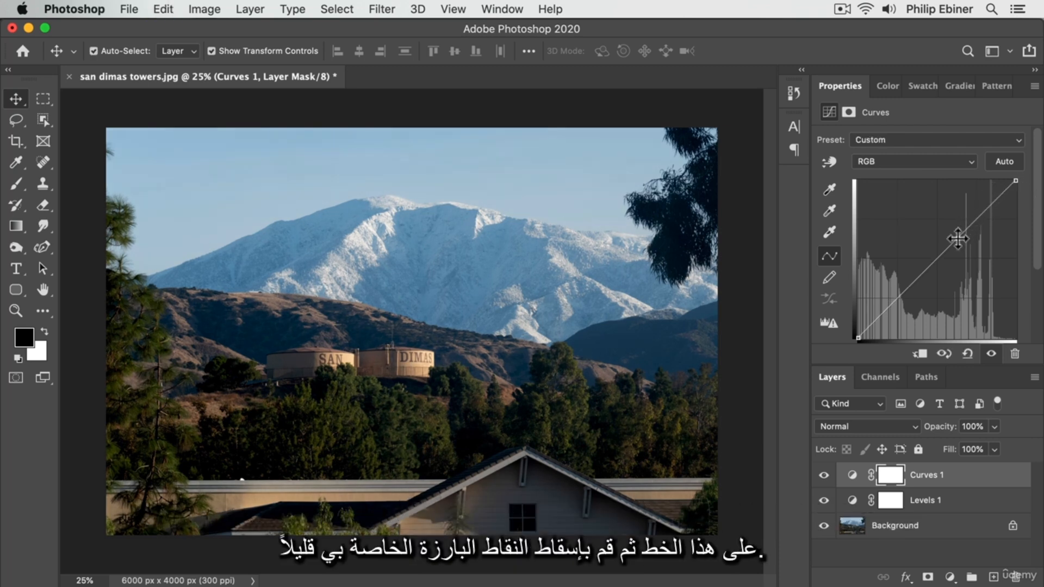
mouse_move(987, 209)
mouse_down()
mouse_move(962, 243)
mouse_move(987, 223)
mouse_up()
drag(989, 219, 991, 215)
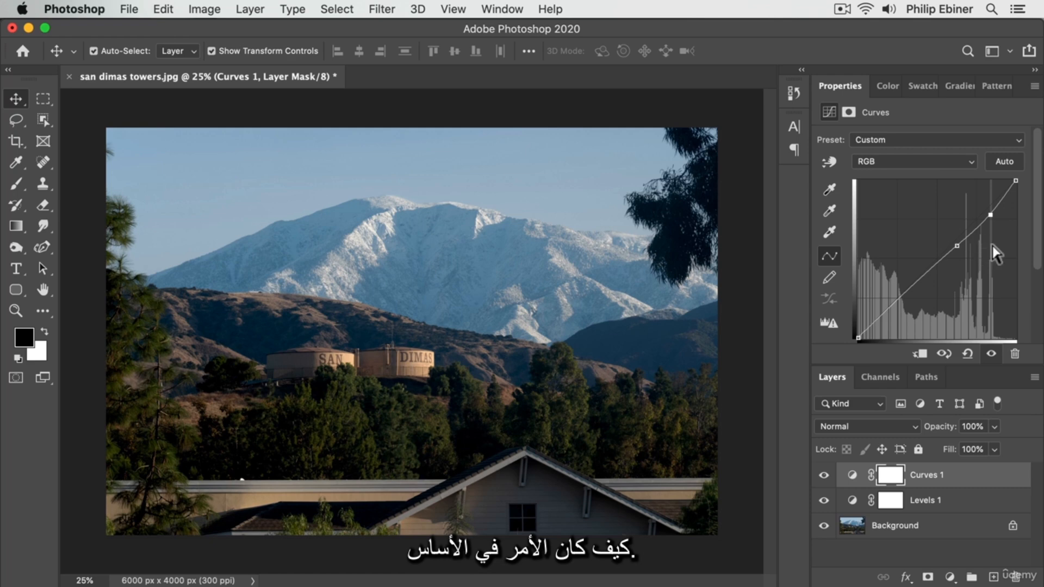
click(824, 476)
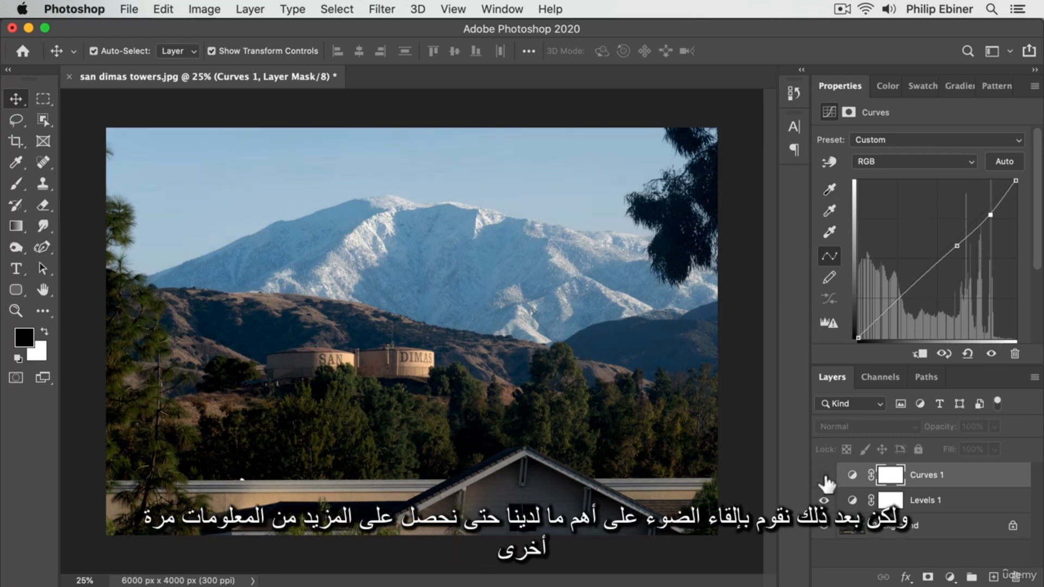
click(824, 475)
Lower the curve's highlight point slightly more and compare the photo with and without the Curves layer
drag(991, 215, 991, 217)
click(957, 245)
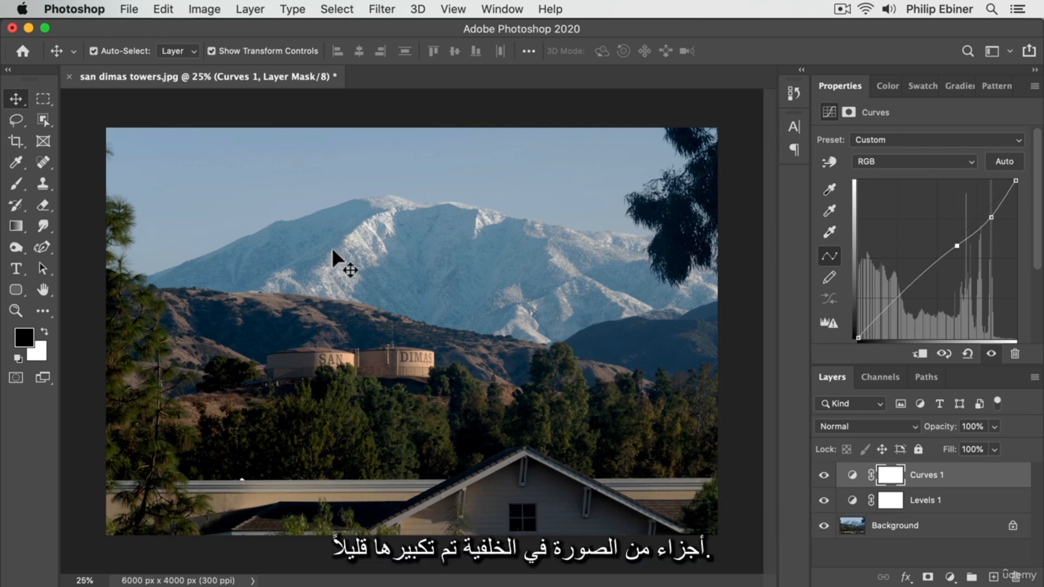
click(824, 472)
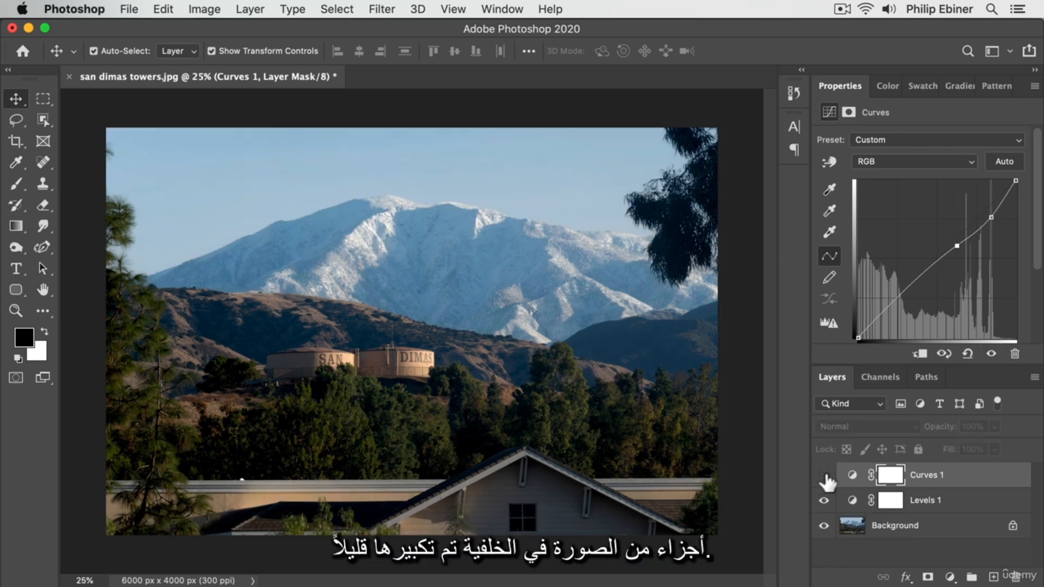
click(824, 472)
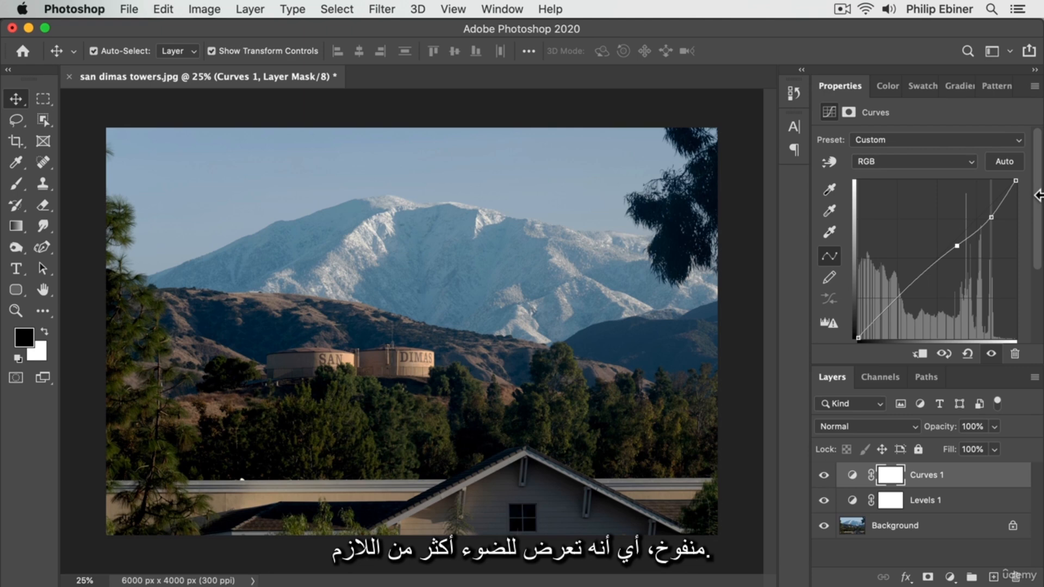
click(963, 489)
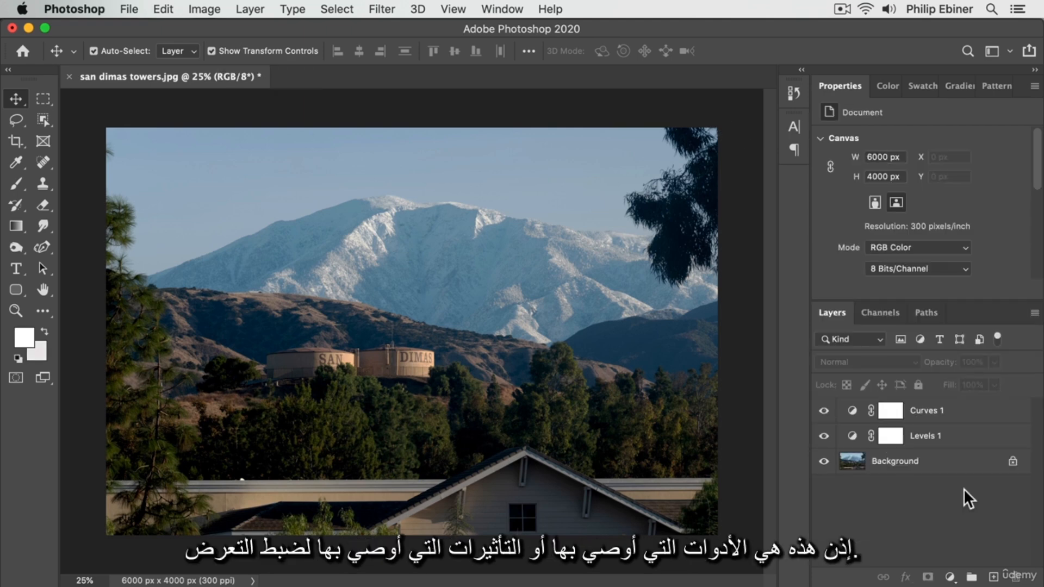